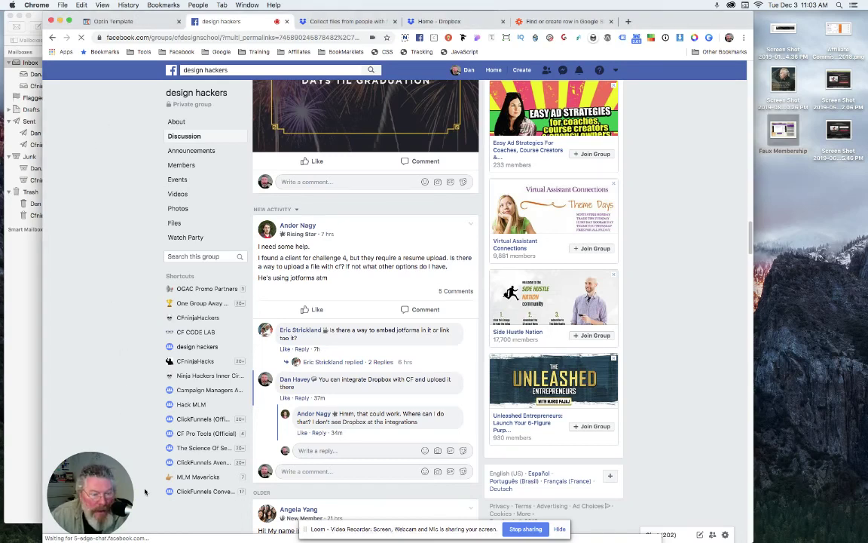
Step: Scroll through the Facebook group's file-upload post, then switch to the ClickFunnels Optin Template editor
{"action": "mouse_move", "coordinate": [127, 486]}
{"action": "left_click_drag", "start_coordinate": [125, 484], "coordinate": [119, 111]}
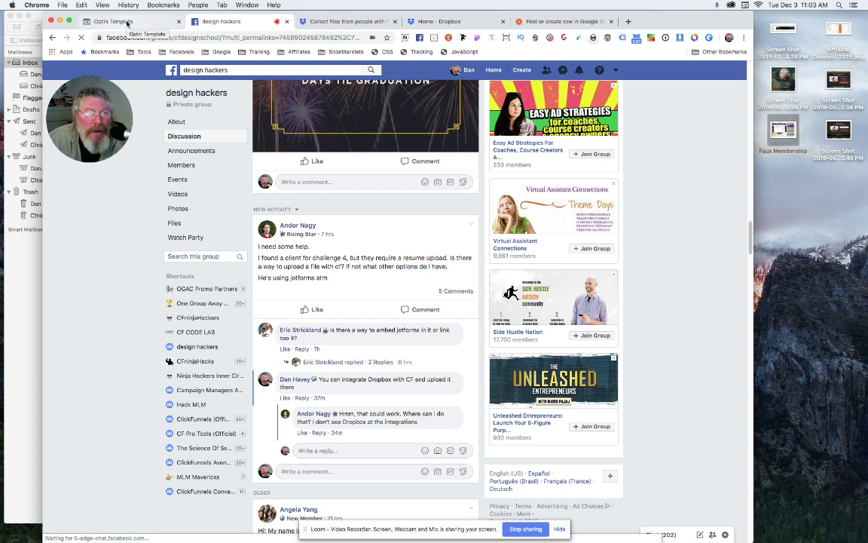
{"action": "left_click", "coordinate": [128, 22]}
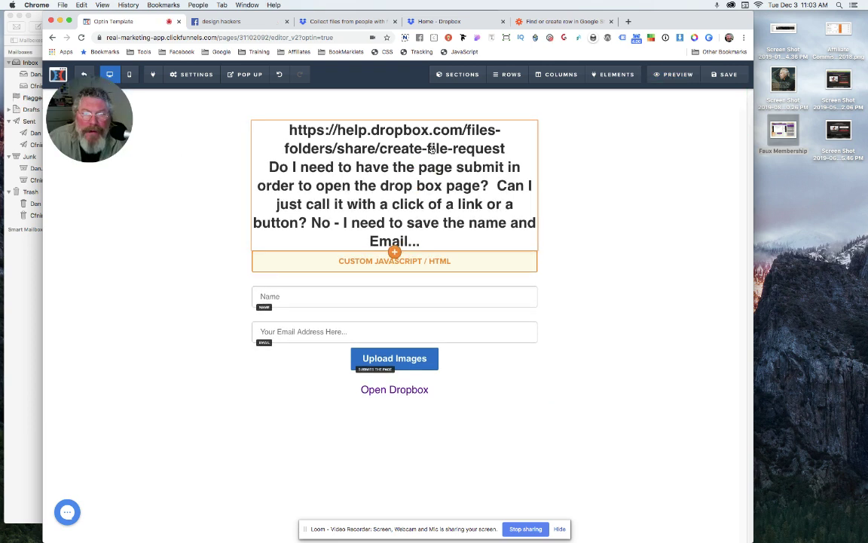
{"action": "left_click", "coordinate": [290, 131]}
{"action": "left_click_drag", "start_coordinate": [288, 130], "coordinate": [507, 149]}
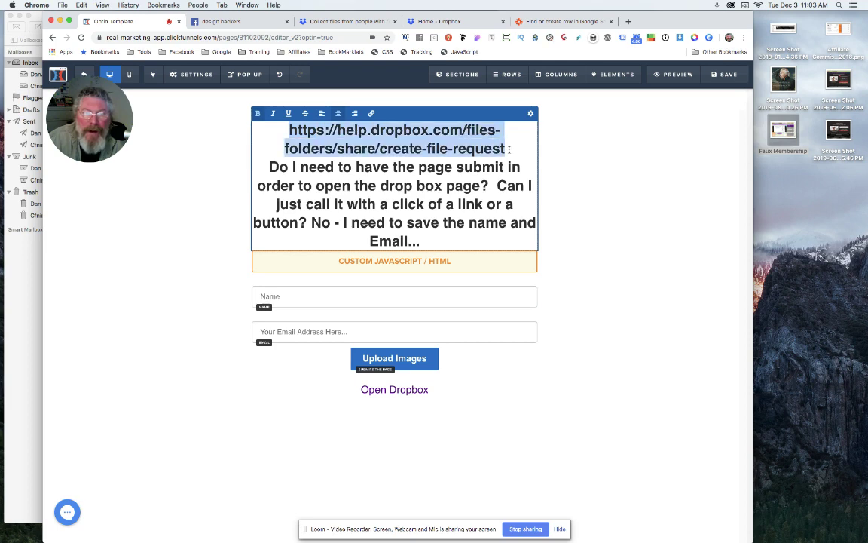
{"action": "left_click", "coordinate": [345, 21]}
{"action": "scroll", "coordinate": [296, 277], "scroll_direction": "down", "scroll_amount": 4}
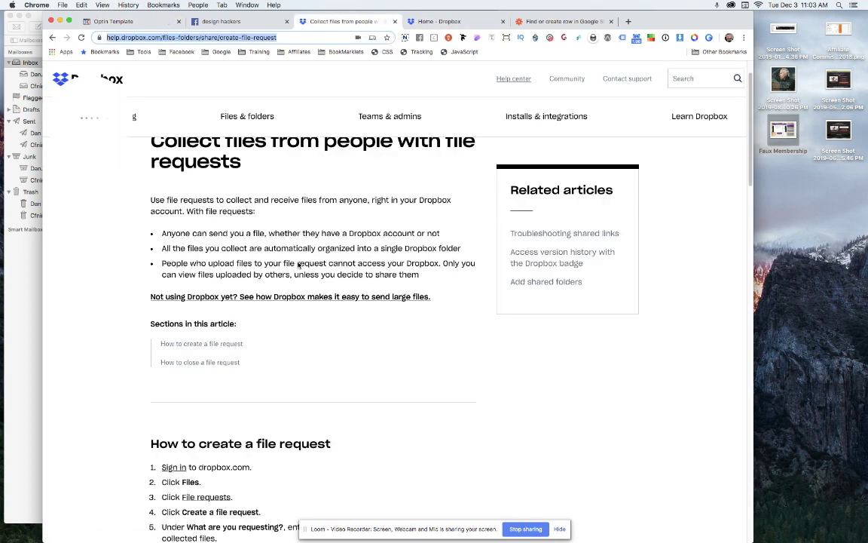
{"action": "scroll", "coordinate": [205, 411], "scroll_direction": "down", "scroll_amount": 2}
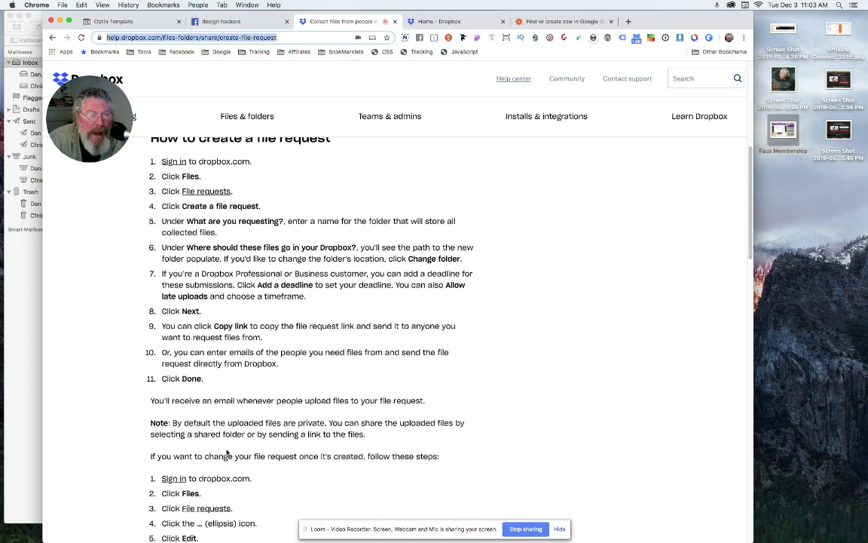
{"action": "scroll", "coordinate": [328, 321], "scroll_direction": "up", "scroll_amount": 5}
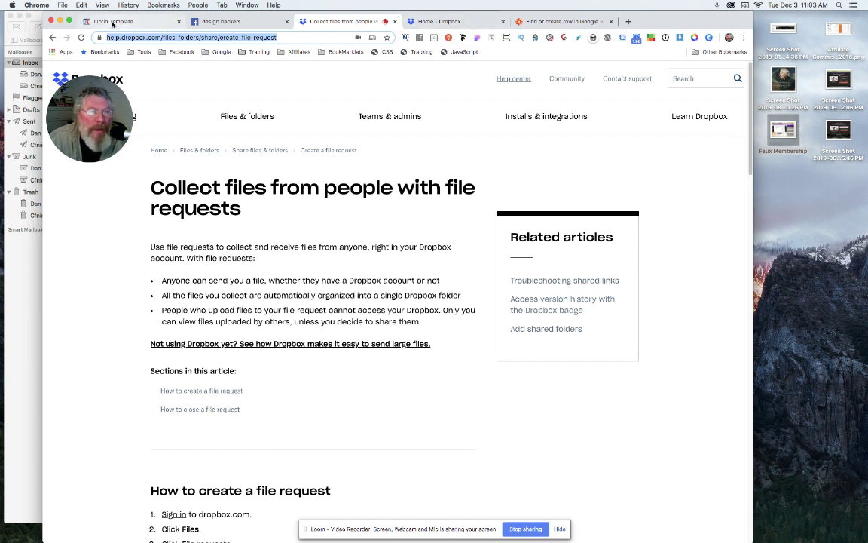
{"action": "left_click", "coordinate": [114, 22]}
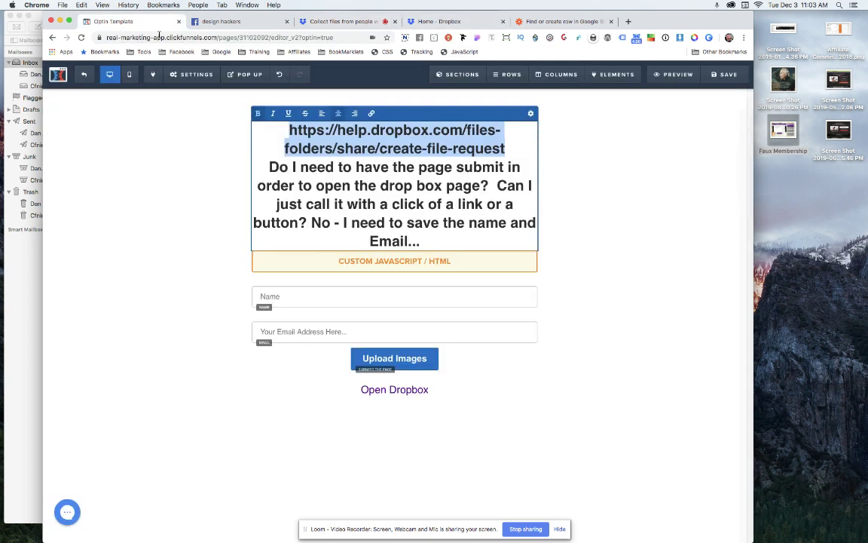
Step: Preview the optin page and submit the filled Name/Email form with Upload Images
{"action": "left_click", "coordinate": [666, 77]}
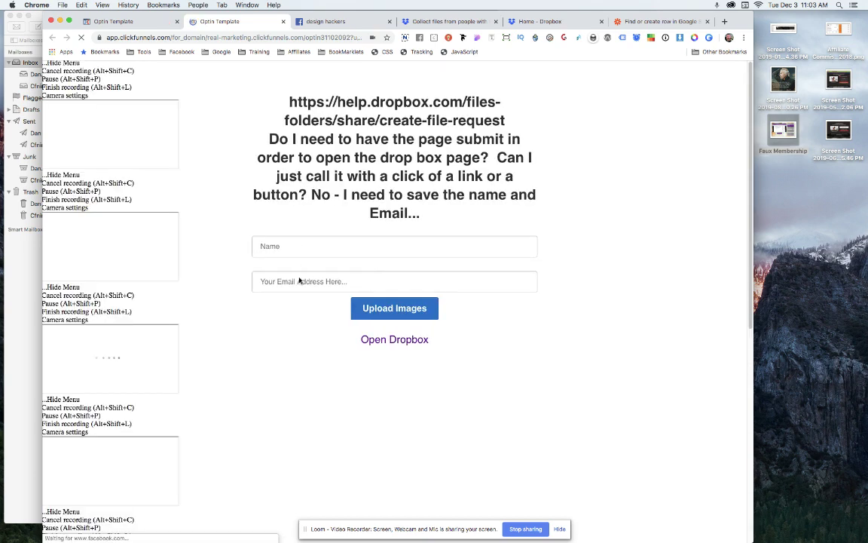
{"action": "left_click", "coordinate": [384, 310]}
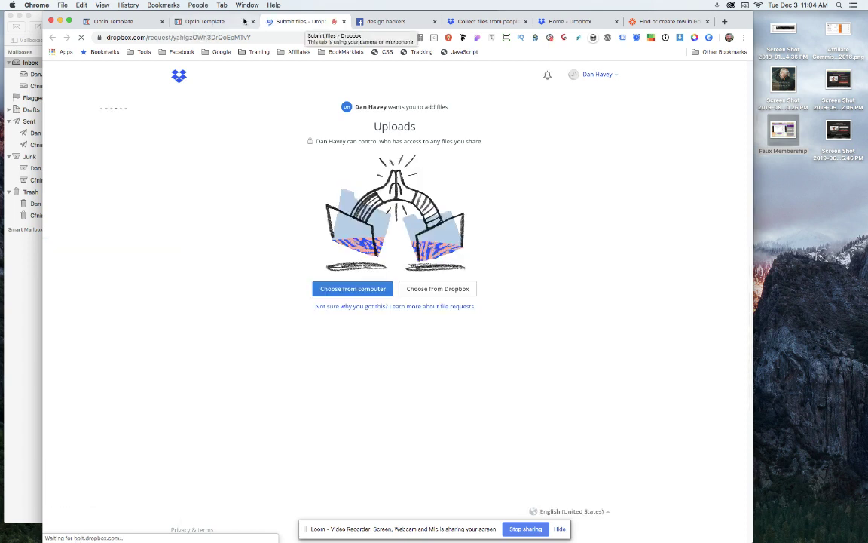
Step: Check the Thank You tab, then upload a desktop screenshot through the Dropbox file request
{"action": "left_click", "coordinate": [211, 22]}
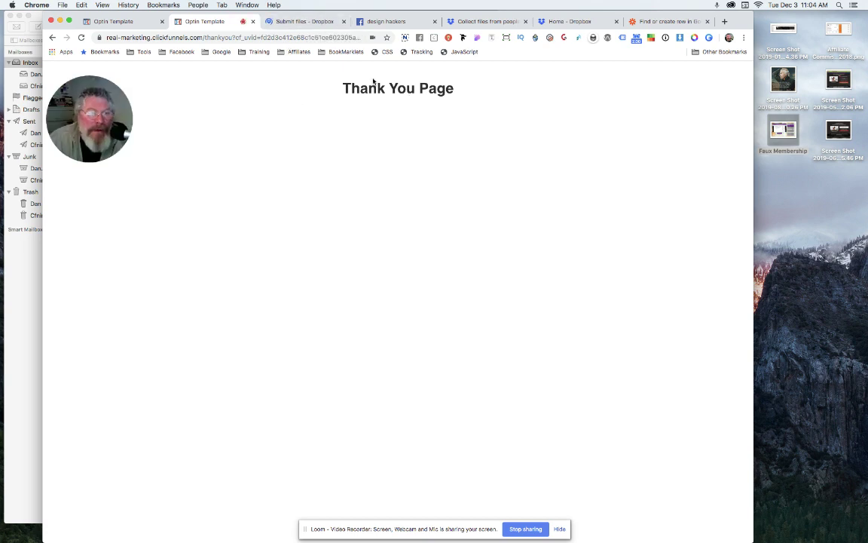
{"action": "left_click", "coordinate": [316, 22]}
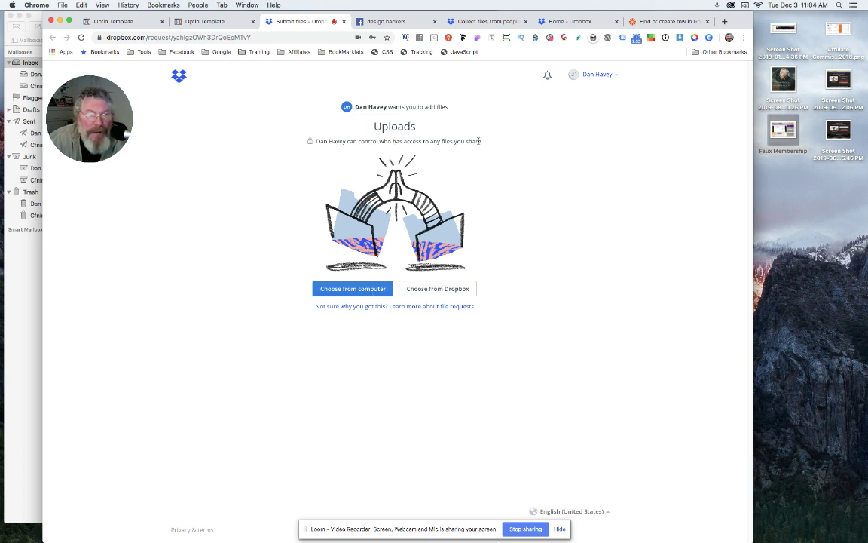
{"action": "left_click_drag", "start_coordinate": [839, 132], "coordinate": [348, 295]}
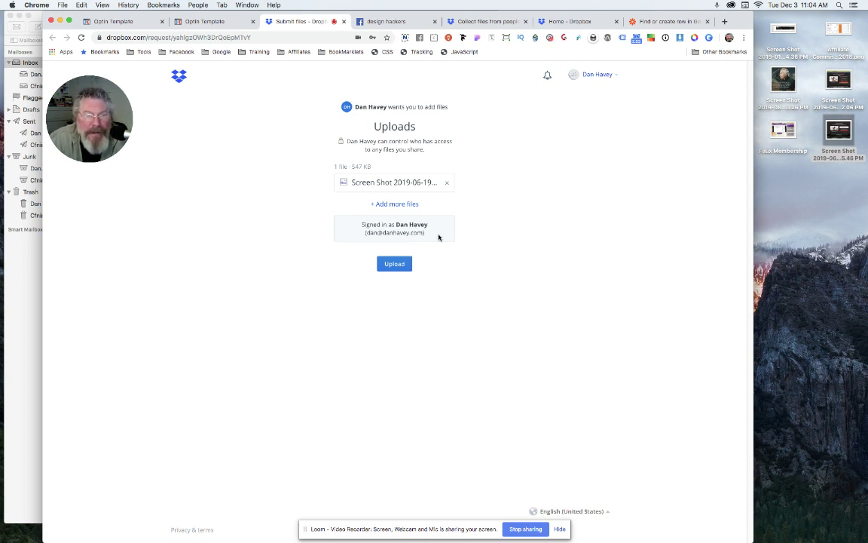
{"action": "left_click", "coordinate": [386, 266]}
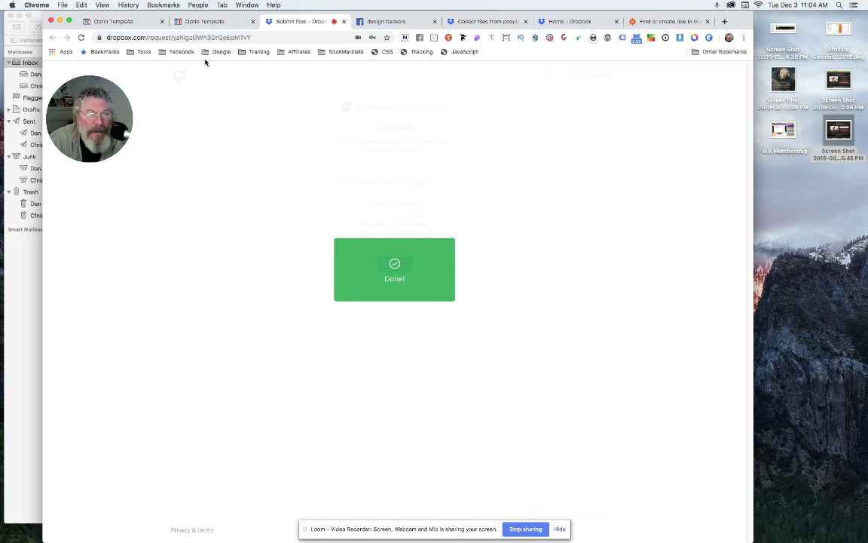
{"action": "left_click_drag", "start_coordinate": [79, 15], "coordinate": [505, 6]}
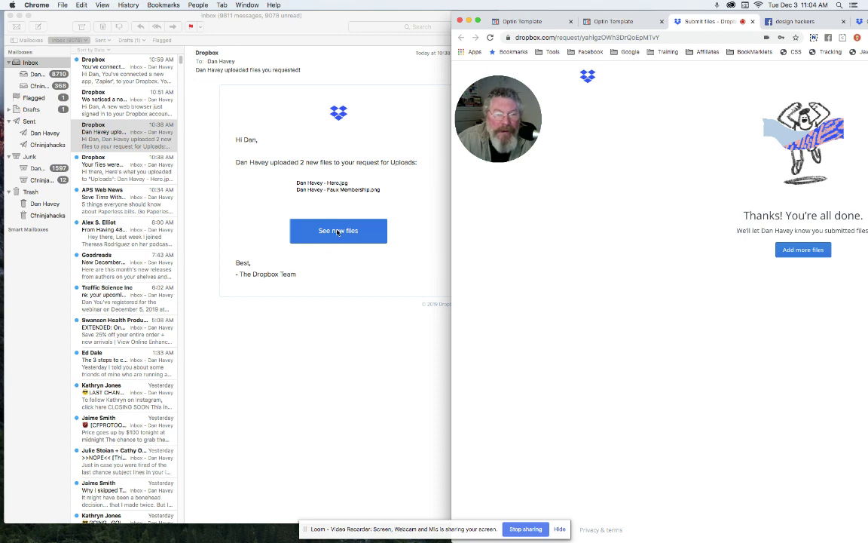
{"action": "left_click", "coordinate": [477, 20]}
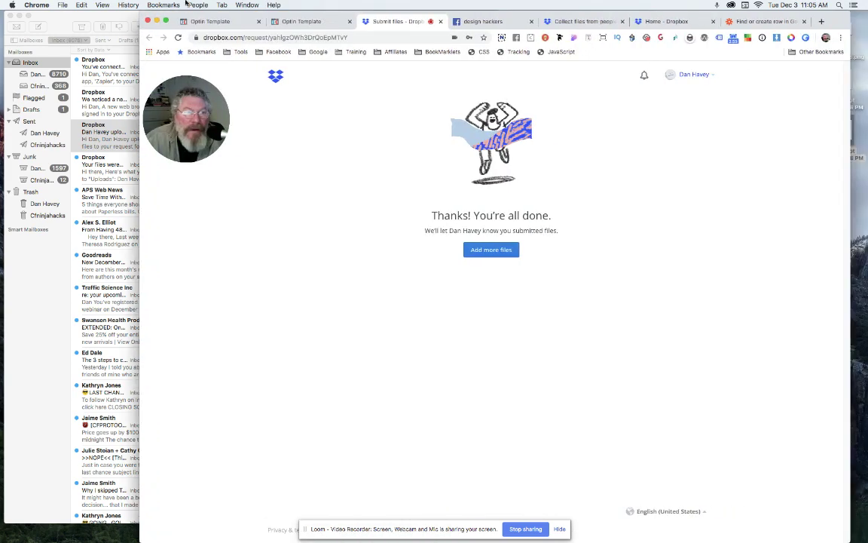
{"action": "left_click", "coordinate": [166, 21]}
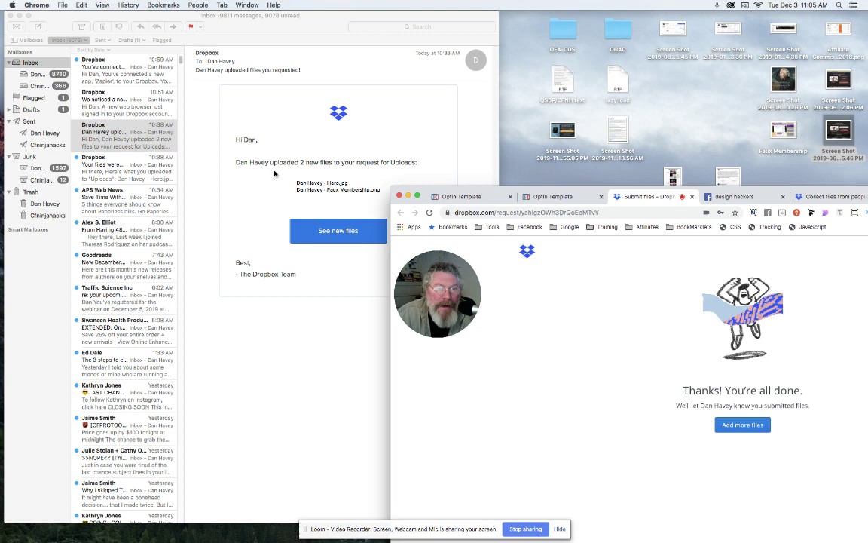
{"action": "left_click_drag", "start_coordinate": [429, 191], "coordinate": [145, 3]}
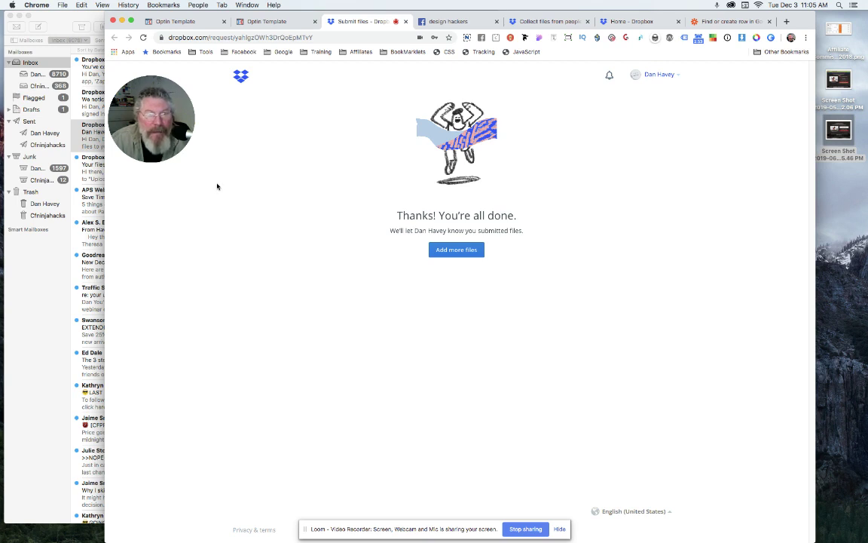
Step: Open Dropbox Home and reload it so the new screenshot shows among recent files
{"action": "left_click", "coordinate": [184, 23]}
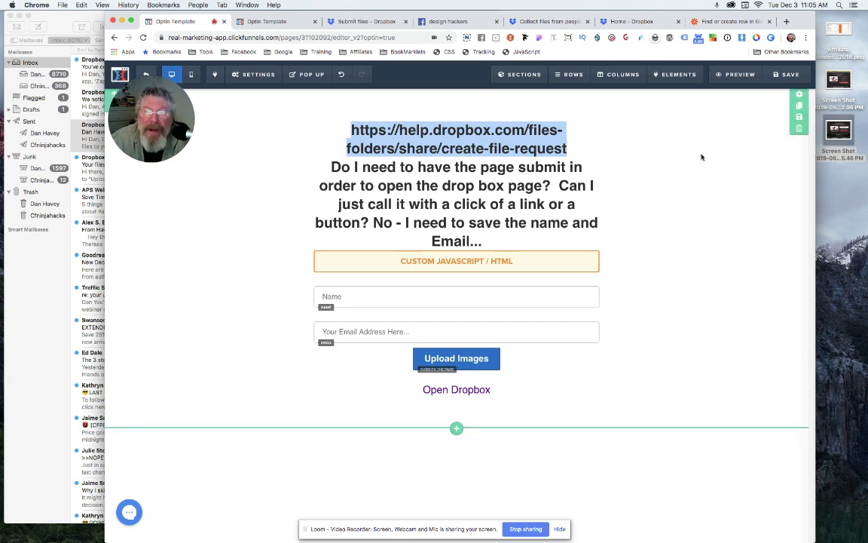
{"action": "left_click", "coordinate": [539, 22]}
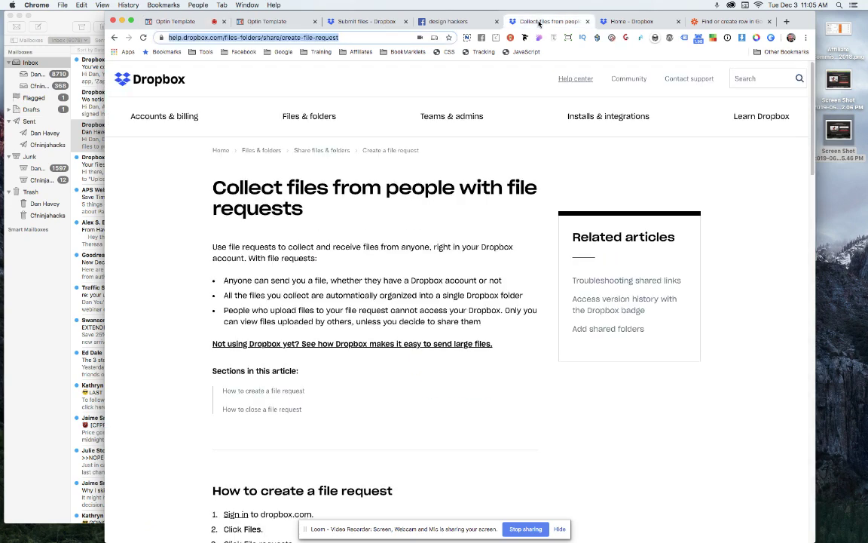
{"action": "left_click", "coordinate": [633, 21]}
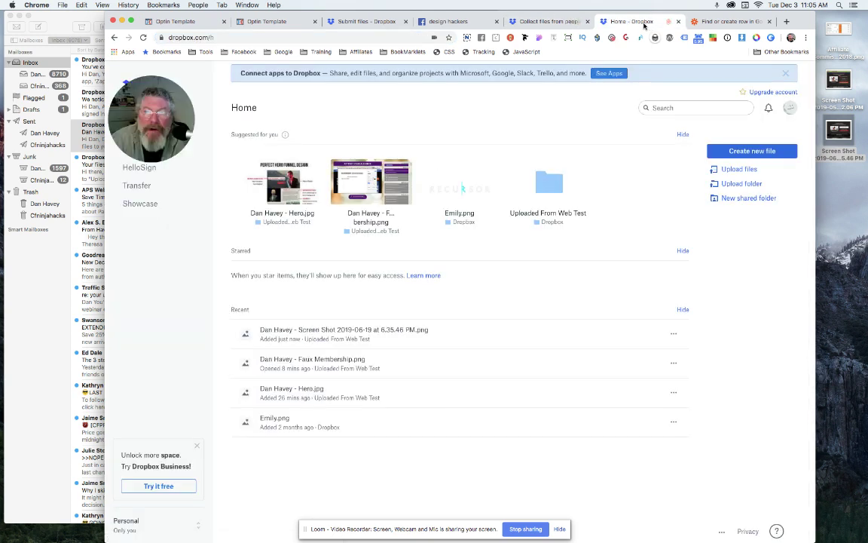
{"action": "left_click", "coordinate": [143, 37]}
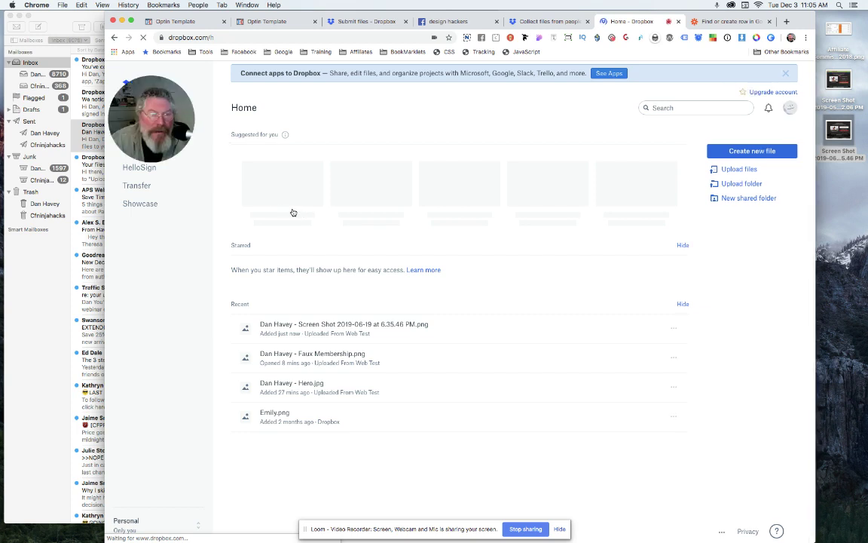
{"action": "mouse_move", "coordinate": [179, 153]}
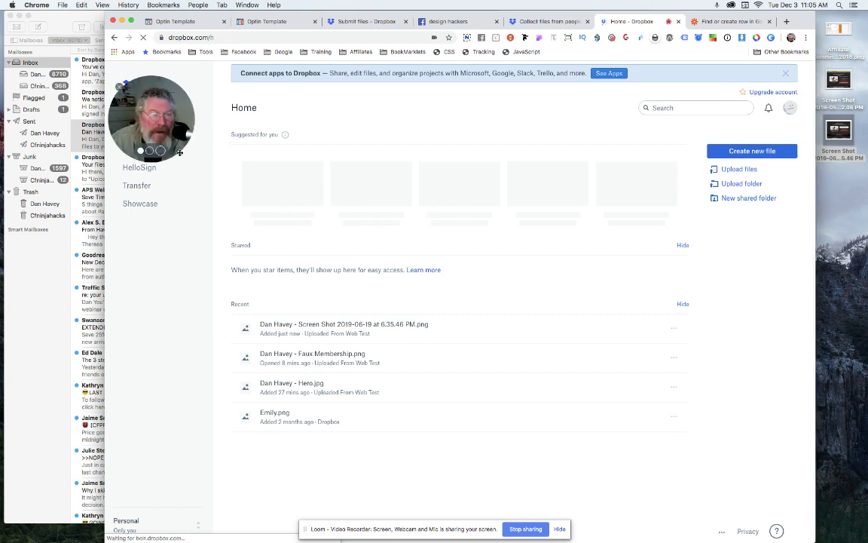
{"action": "left_click_drag", "start_coordinate": [169, 256], "coordinate": [178, 324]}
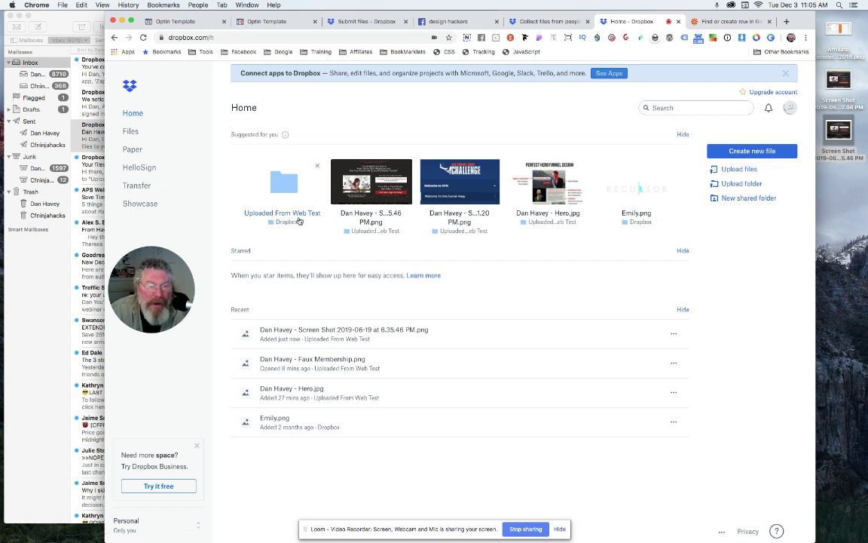
Step: Open the Uploaded From Web Test folder to confirm the screenshot, then go back to Dropbox Home
{"action": "left_click", "coordinate": [288, 189]}
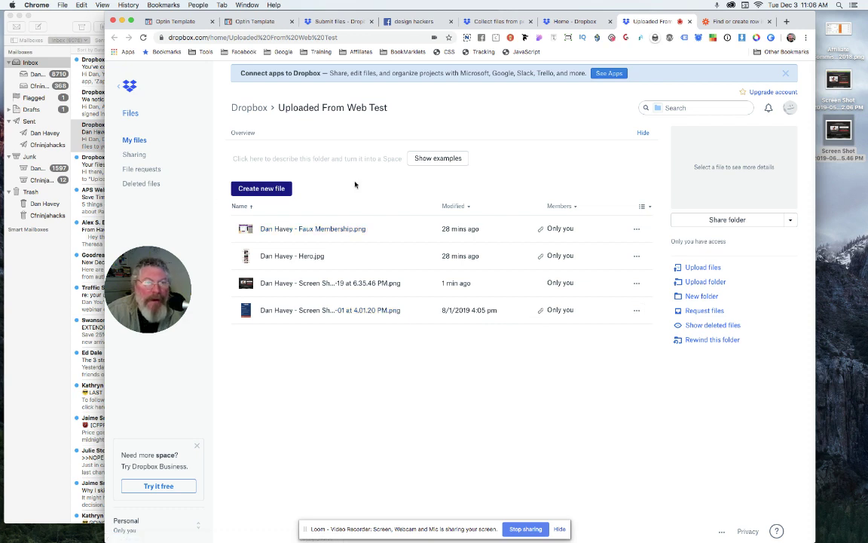
{"action": "left_click", "coordinate": [569, 22]}
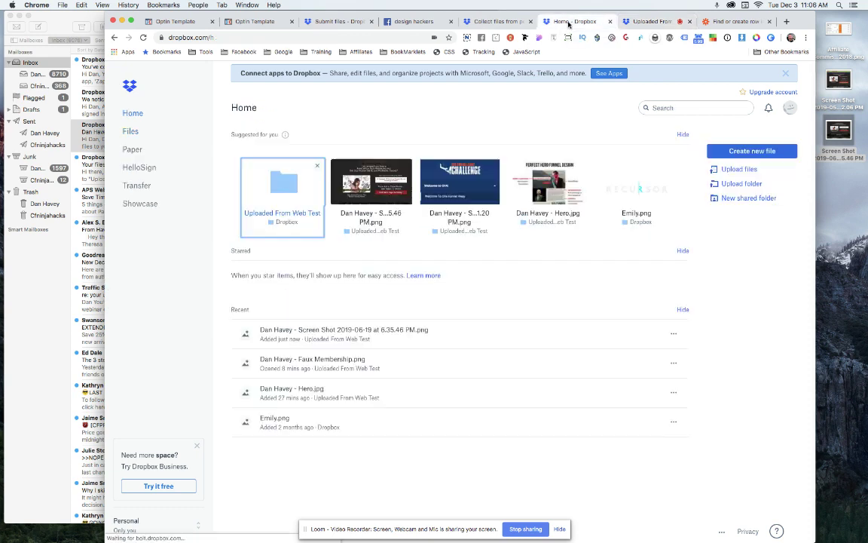
Step: Create a file request titled 'sdhsdgsdg' under Files > File requests and copy its upload link
{"action": "left_click", "coordinate": [130, 132]}
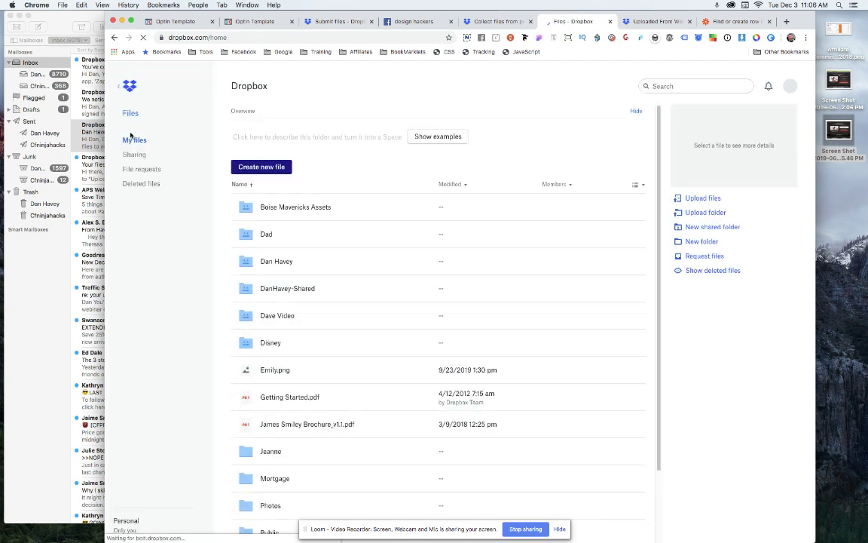
{"action": "left_click", "coordinate": [137, 172]}
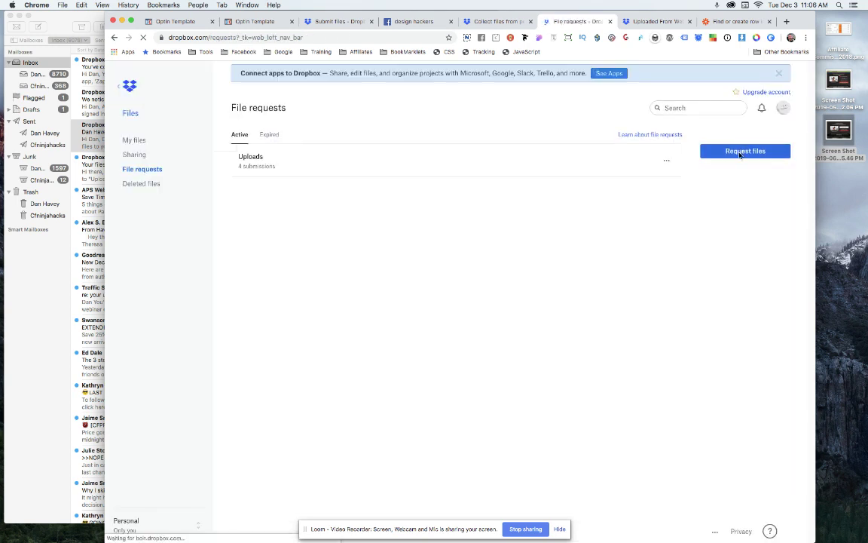
{"action": "left_click", "coordinate": [743, 151]}
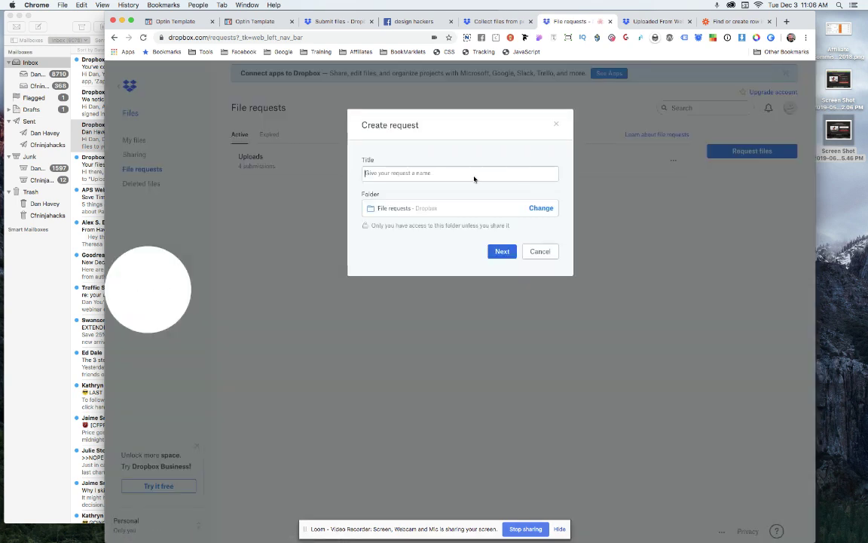
{"action": "type", "text": "sdhsdgsdg"}
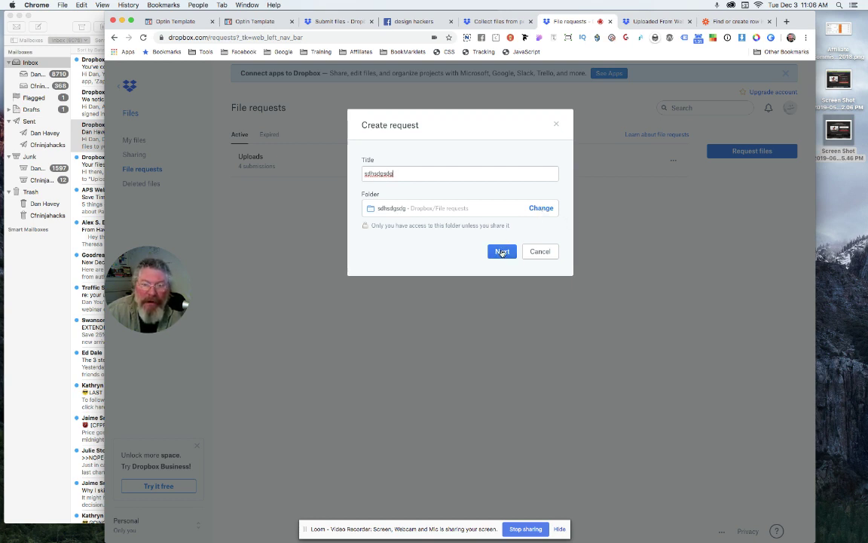
{"action": "left_click", "coordinate": [502, 252]}
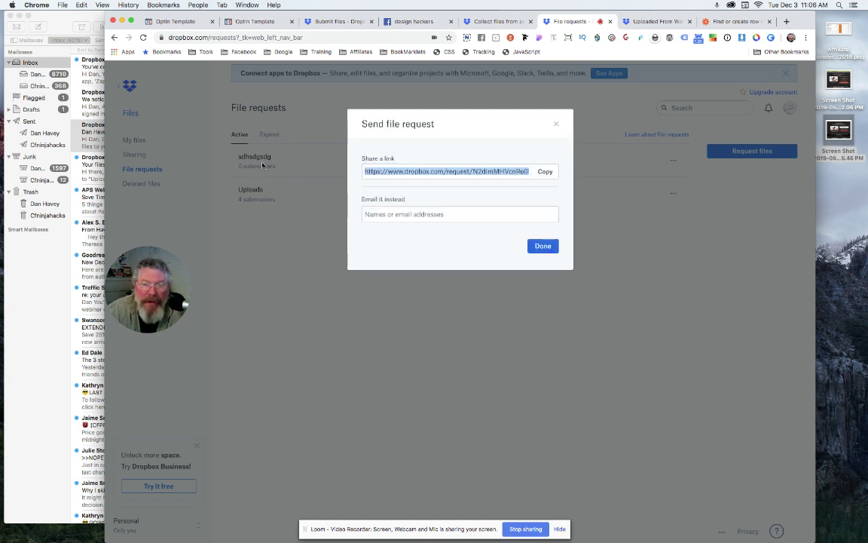
{"action": "left_click", "coordinate": [545, 173]}
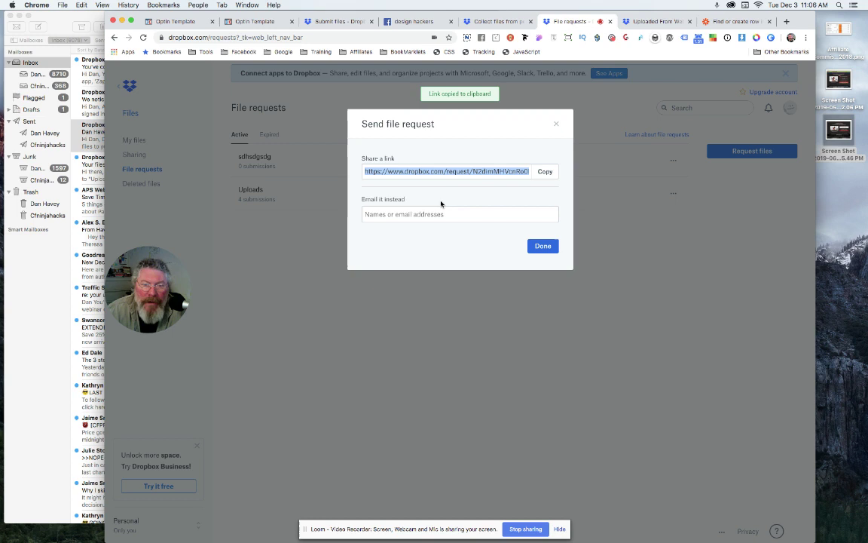
{"action": "left_click", "coordinate": [402, 215]}
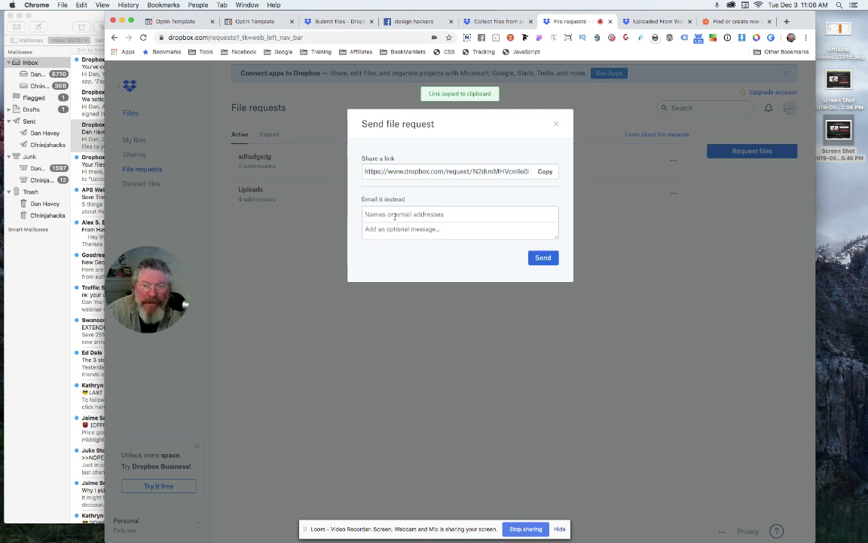
{"action": "left_click", "coordinate": [558, 126]}
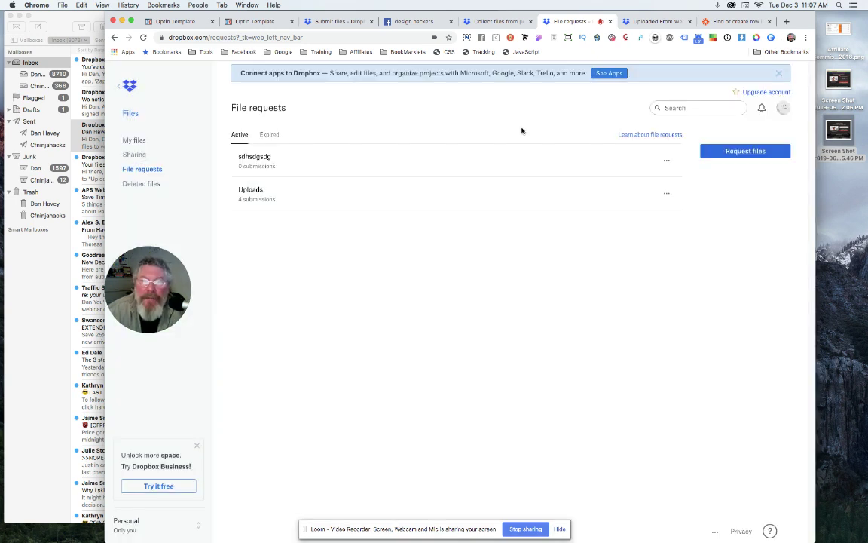
Step: Return to the ClickFunnels Optin Template editor with its custom JavaScript block and name/email form
{"action": "left_click", "coordinate": [175, 22]}
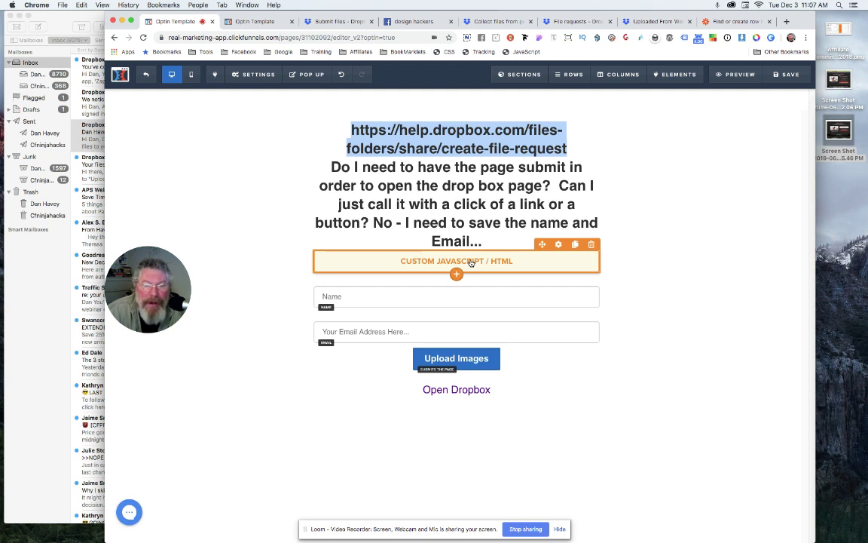
{"action": "left_click", "coordinate": [471, 263]}
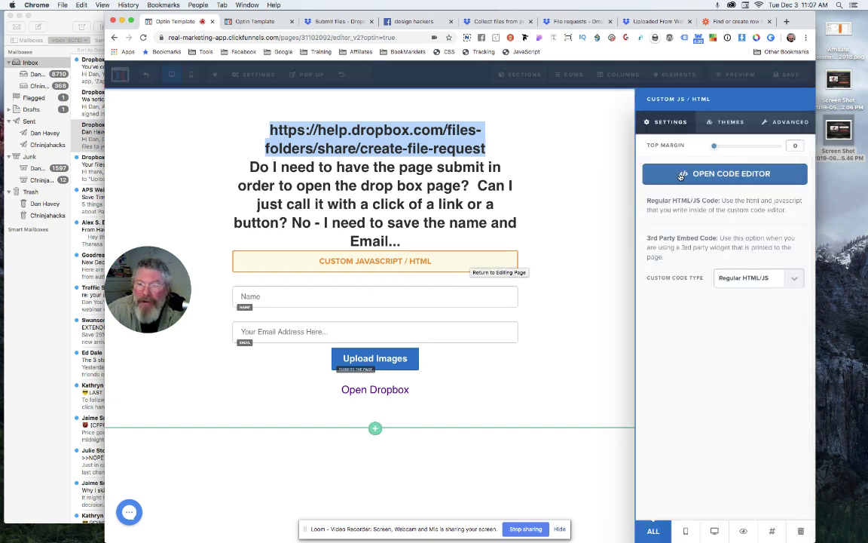
{"action": "left_click", "coordinate": [725, 173]}
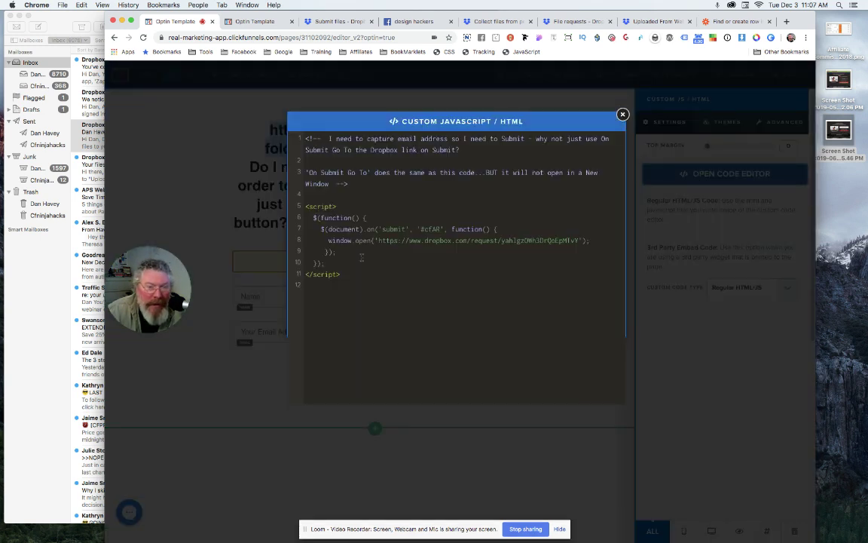
{"action": "left_click_drag", "start_coordinate": [342, 275], "coordinate": [306, 206]}
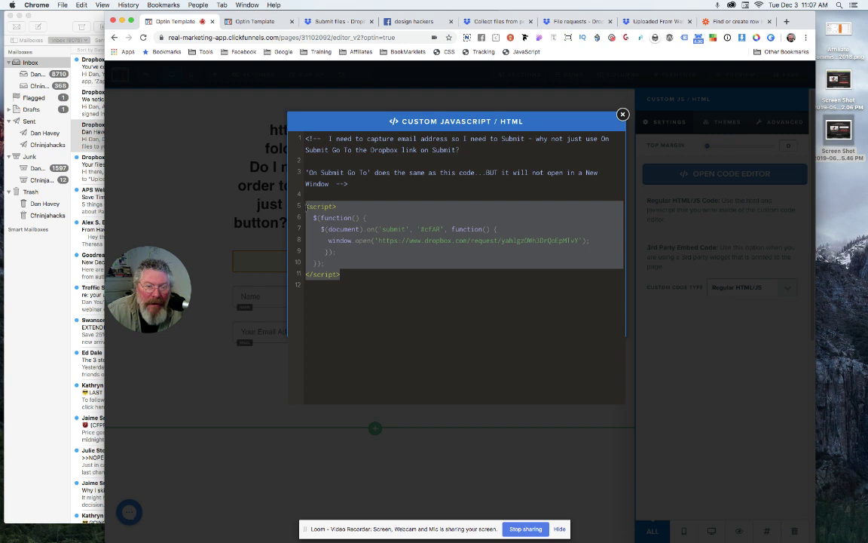
{"action": "left_click", "coordinate": [435, 313]}
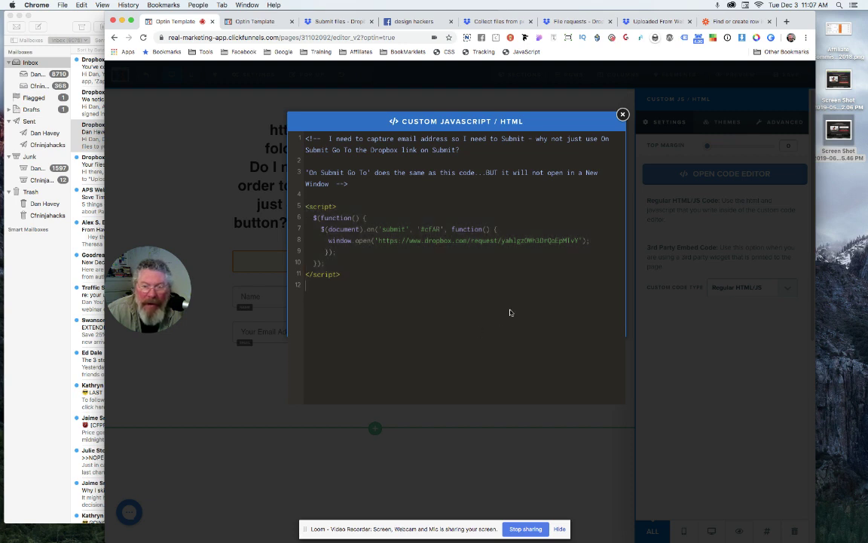
{"action": "left_click_drag", "start_coordinate": [379, 240], "coordinate": [577, 240]}
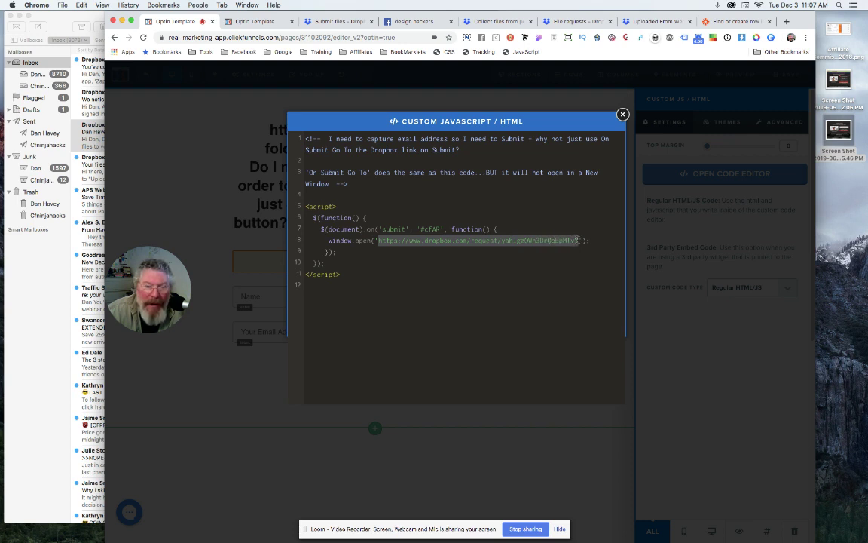
{"action": "left_click", "coordinate": [359, 312]}
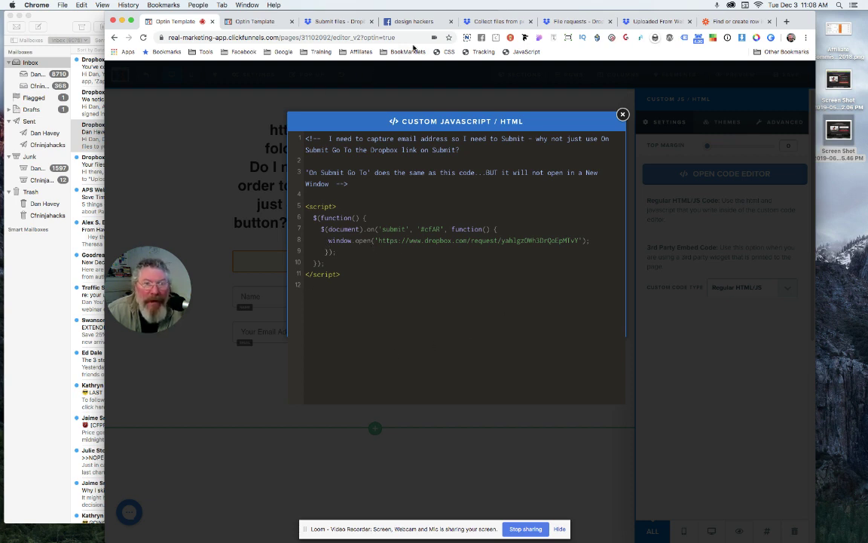
{"action": "left_click", "coordinate": [211, 189]}
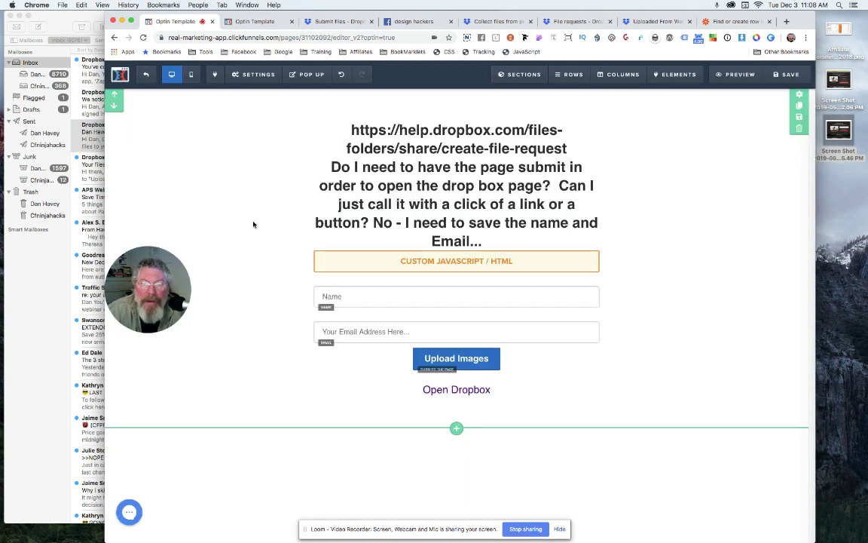